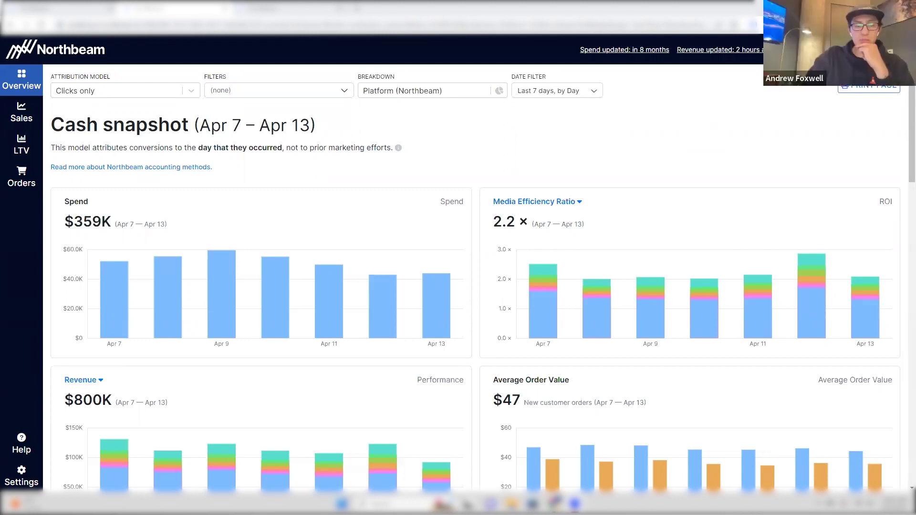
- Scroll to the Breakdown table and highlight the TrueCAC, MER and Spend values for Facebook and Google Ads
scroll(492, 150, down, 4)
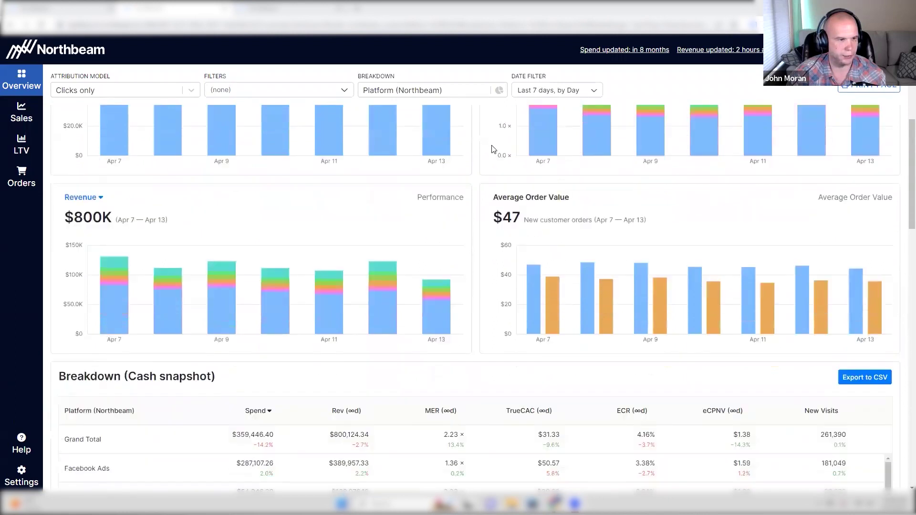
scroll(493, 149, down, 4)
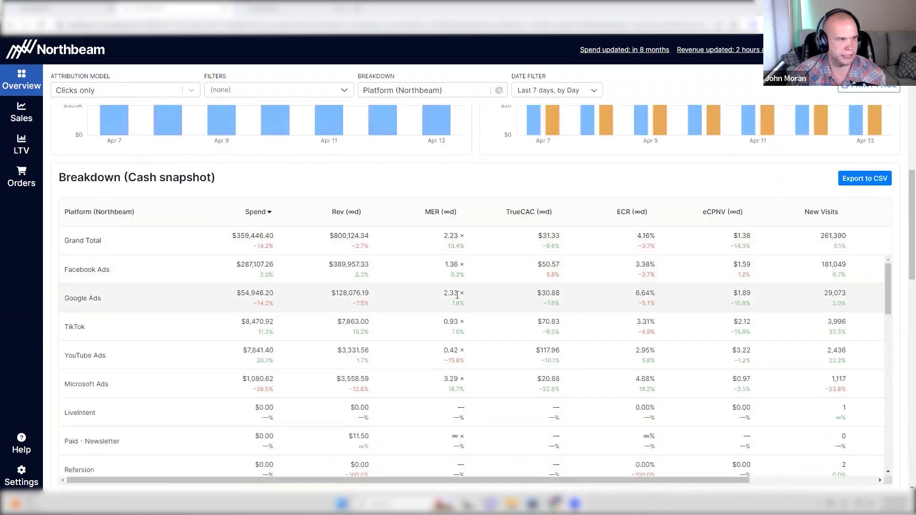
drag(537, 293, 559, 294)
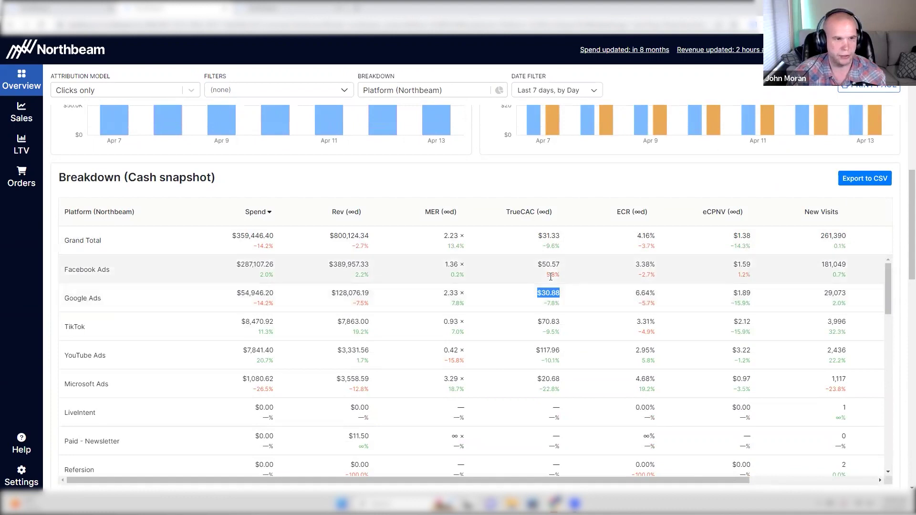
drag(542, 264, 558, 265)
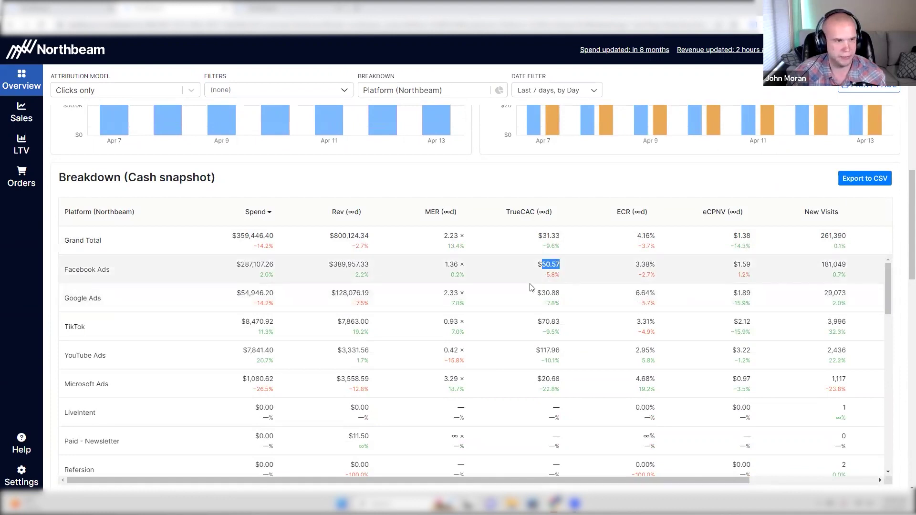
drag(443, 293, 458, 267)
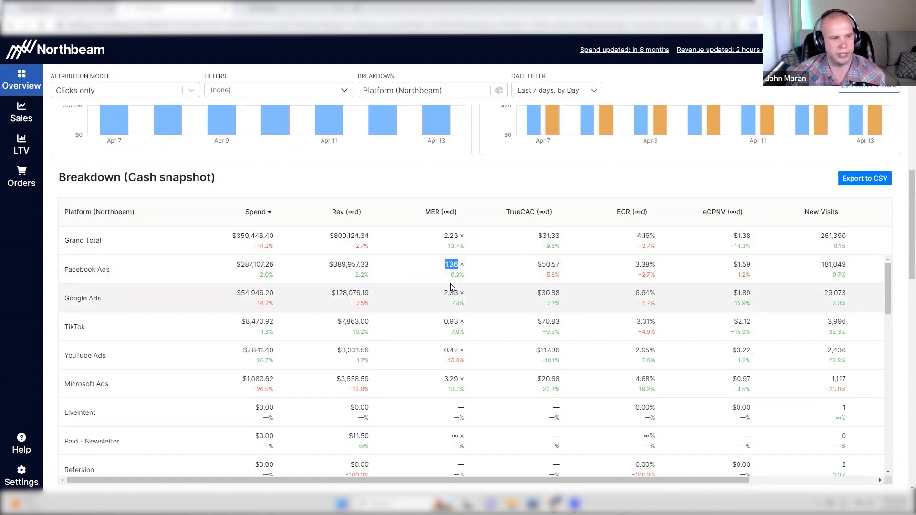
drag(241, 265, 270, 265)
drag(240, 293, 272, 293)
click(383, 300)
- Highlight Google Ads' Spend and TrueCAC digits, the Txns counts, and Facebook Ads' Spend figure
drag(245, 294, 265, 294)
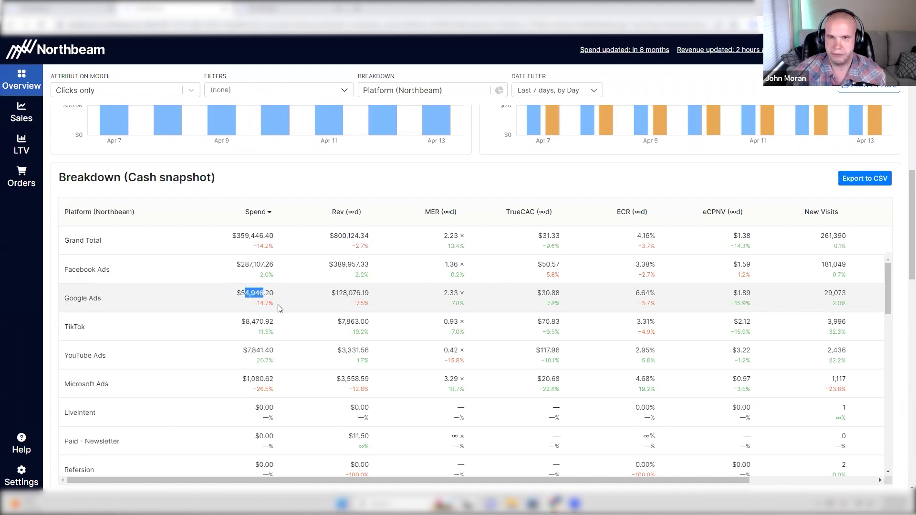
drag(457, 292, 444, 292)
drag(541, 293, 553, 293)
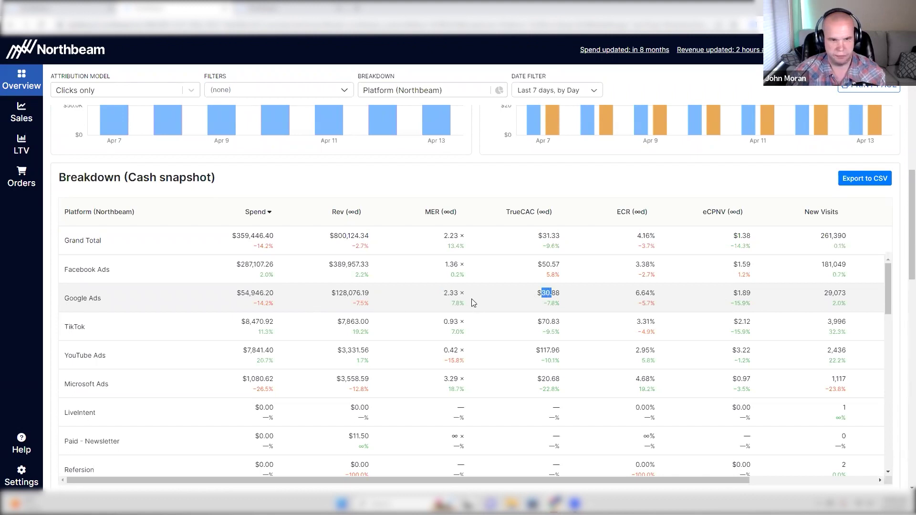
drag(735, 480, 904, 477)
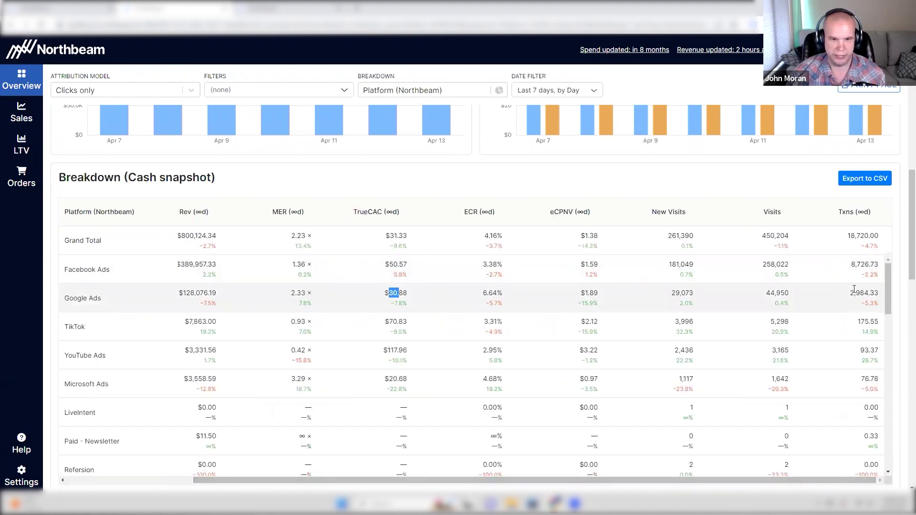
drag(851, 293, 873, 293)
drag(852, 265, 861, 235)
drag(763, 481, 636, 482)
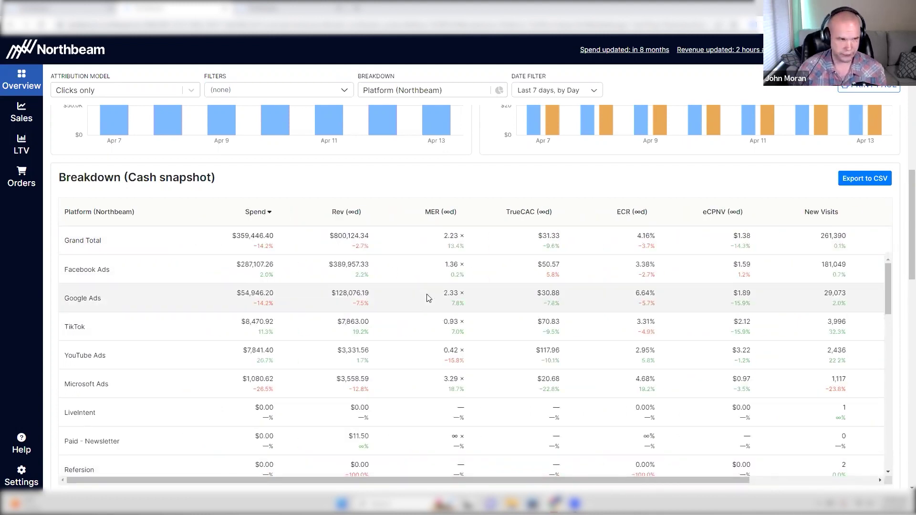
drag(256, 264, 270, 294)
click(298, 305)
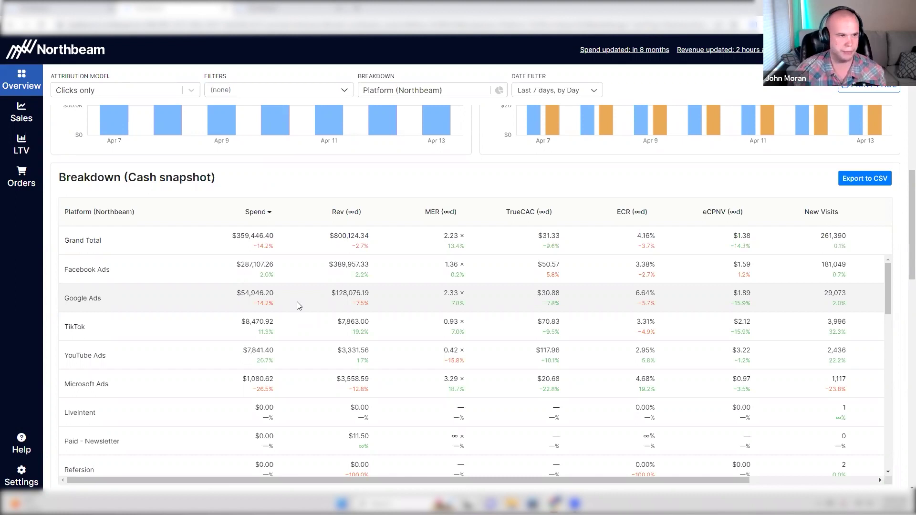
click(280, 292)
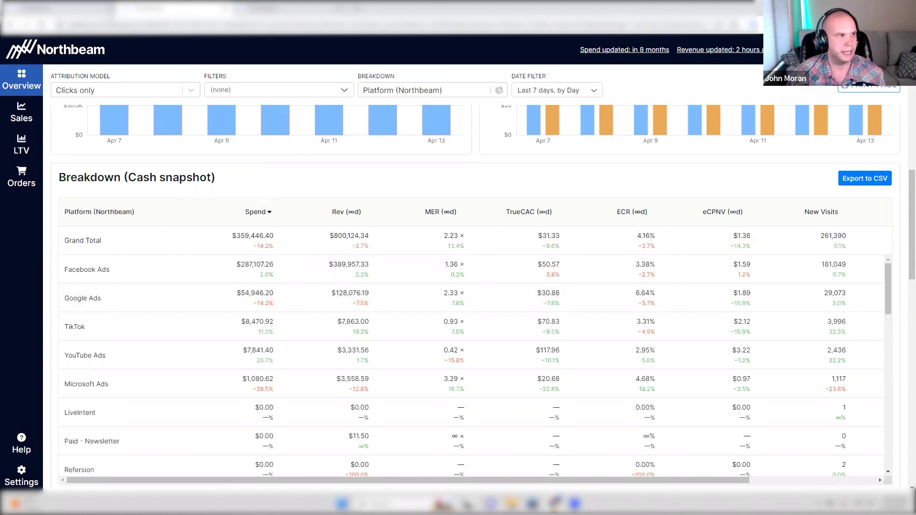
- Highlight and then deselect the Customer Paths heading while explaining the report
drag(219, 78, 312, 86)
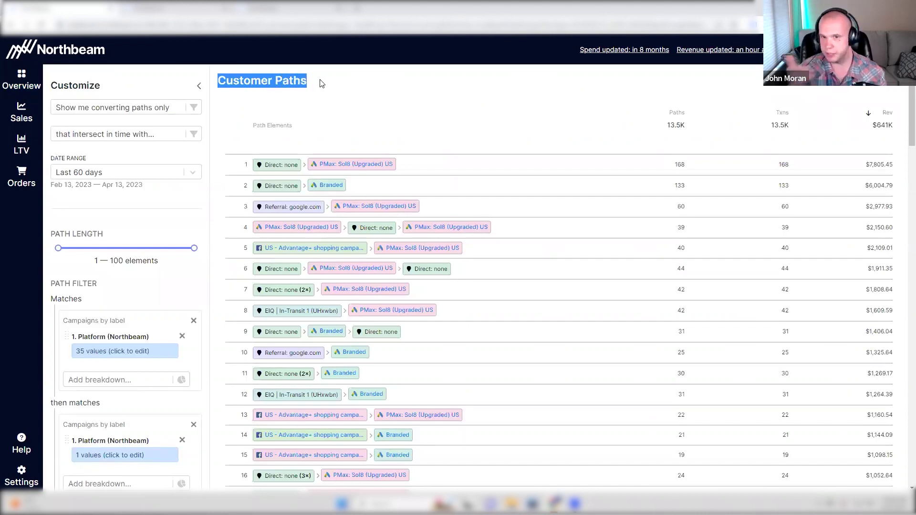
click(322, 84)
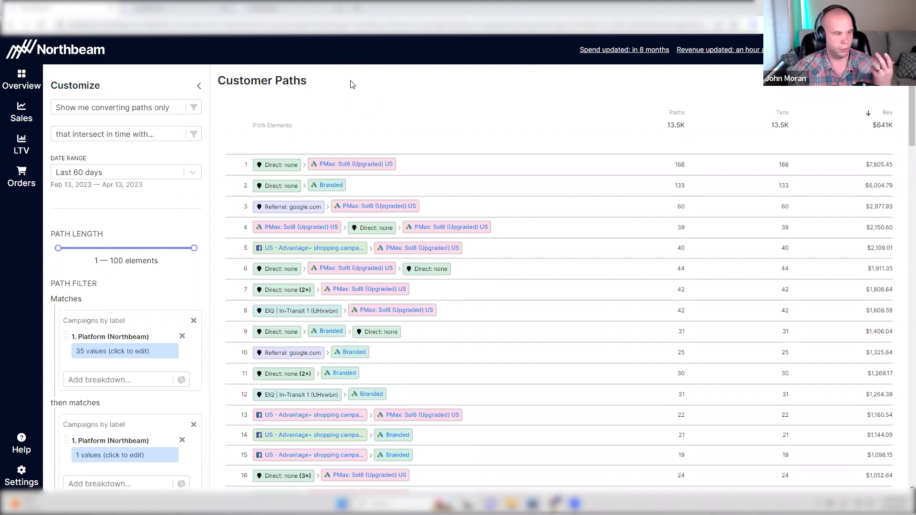
- Review the first path filter's 35 Platform (Northbeam) values and close the list
scroll(186, 171, down, 1)
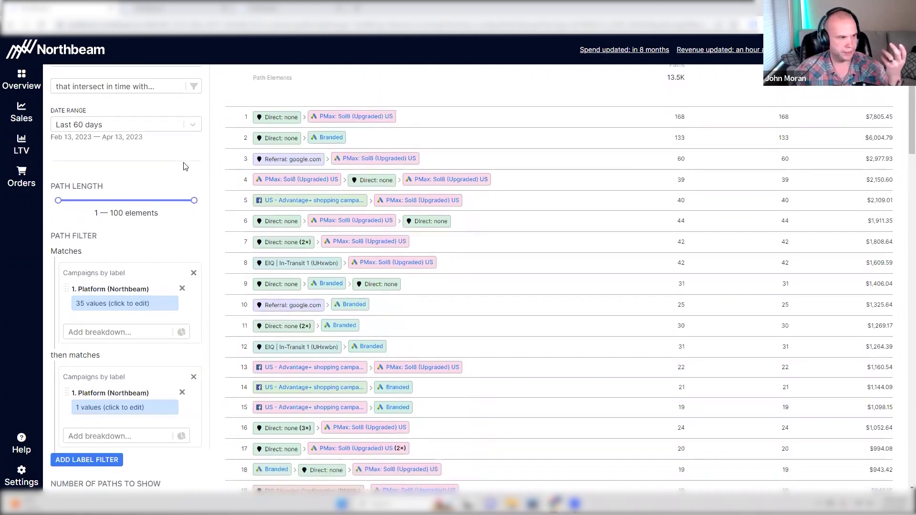
click(114, 305)
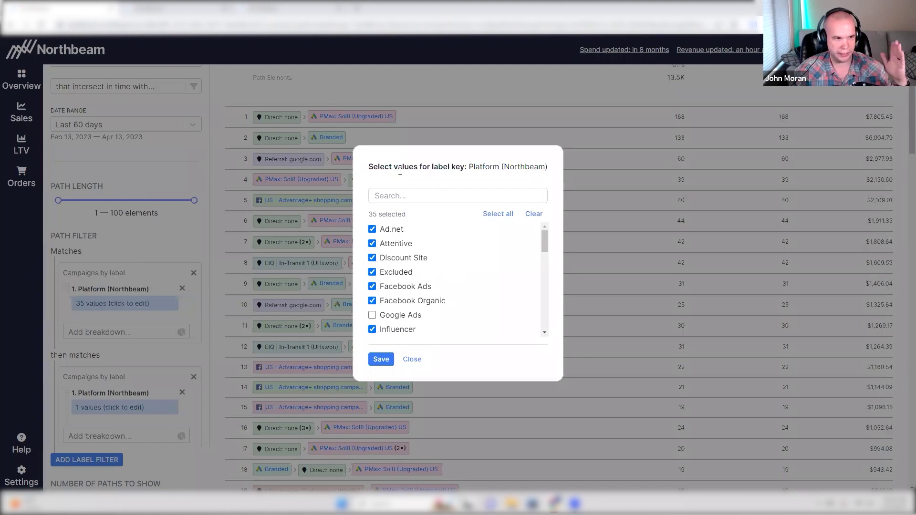
scroll(405, 275, down, 1)
scroll(405, 275, down, 9)
scroll(406, 276, up, 10)
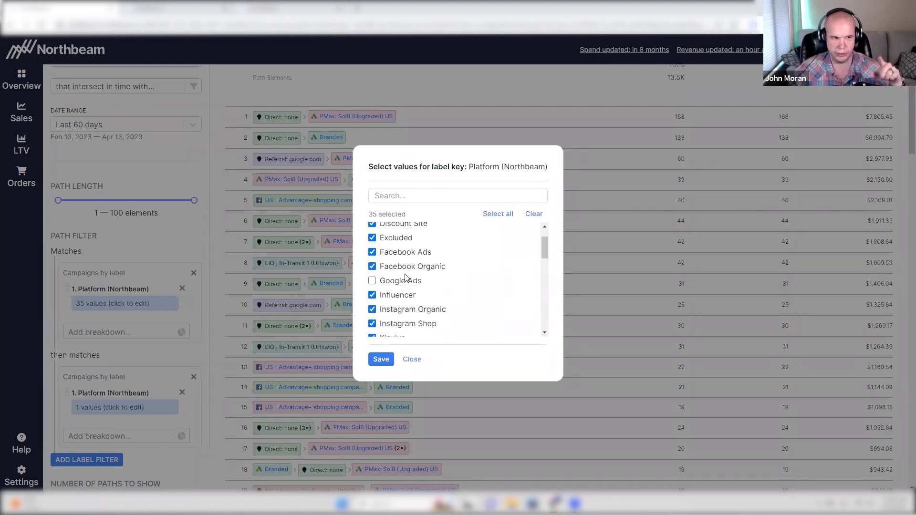
click(409, 363)
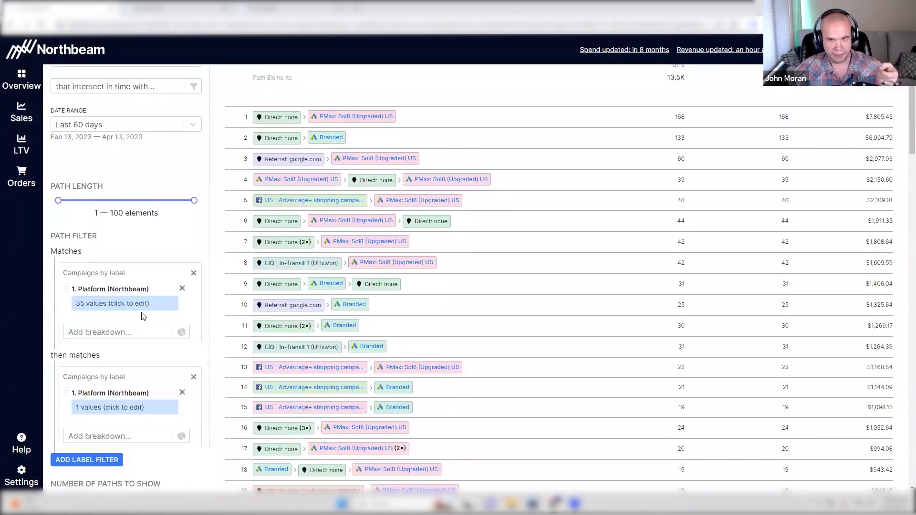
- View the second filter's single Google Ads value and close it unchanged
scroll(128, 376, down, 1)
scroll(129, 376, down, 1)
click(162, 359)
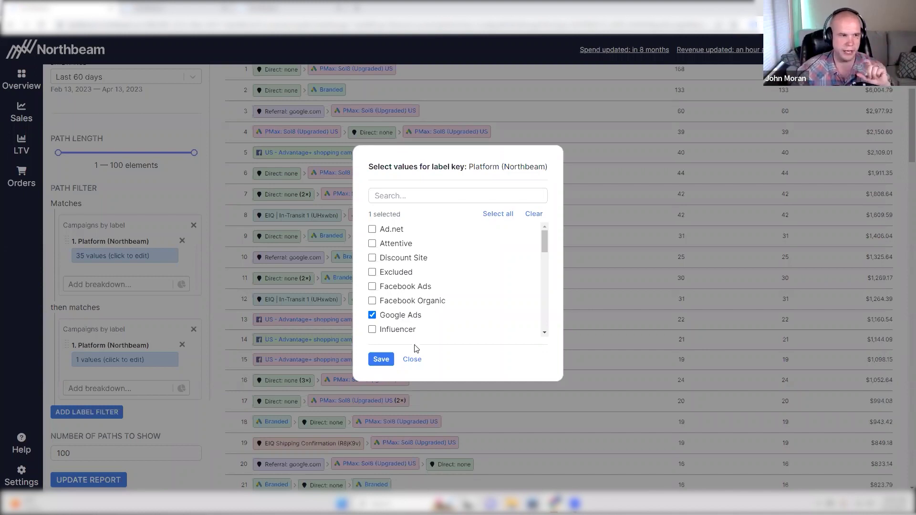
click(412, 359)
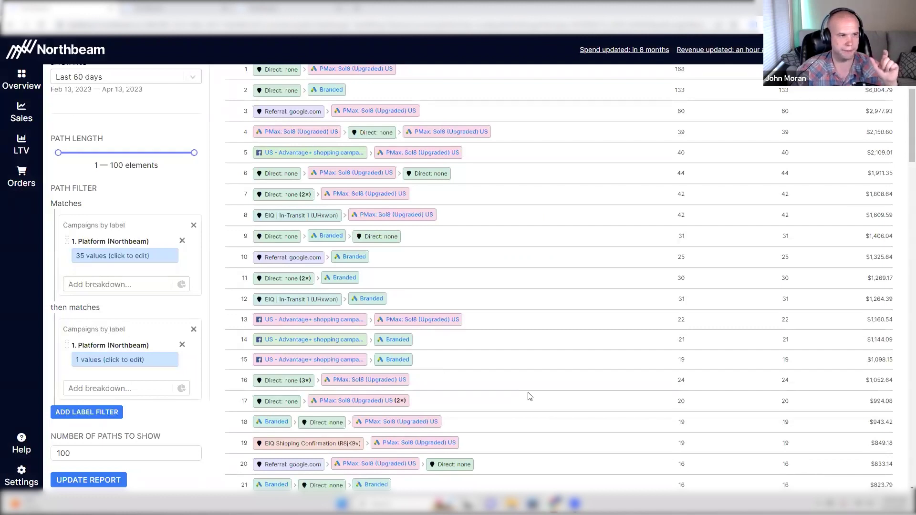
scroll(529, 397, up, 2)
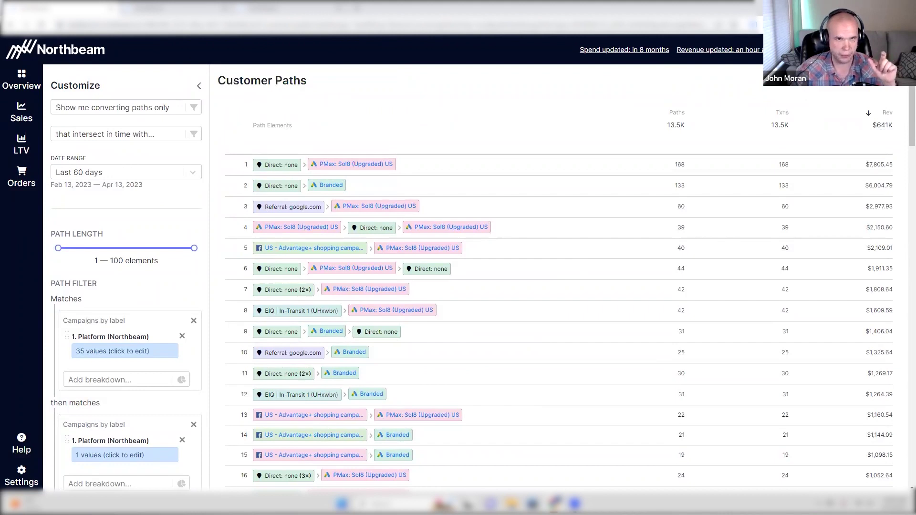
- Screenshot the Customer Paths table and box the PMax and Branded elements in rows 1, 2, 5, 7 and 8
key(super+shift+4)
mouse_move(207, 105)
mouse_down()
mouse_move(780, 438)
mouse_move(909, 482)
mouse_up()
drag(308, 155, 399, 172)
mouse_move(306, 175)
mouse_down()
mouse_move(351, 195)
mouse_move(354, 206)
mouse_move(494, 237)
mouse_up()
drag(375, 239, 463, 258)
drag(321, 281, 416, 299)
mouse_move(344, 301)
mouse_down()
mouse_move(406, 322)
mouse_move(438, 317)
mouse_up()
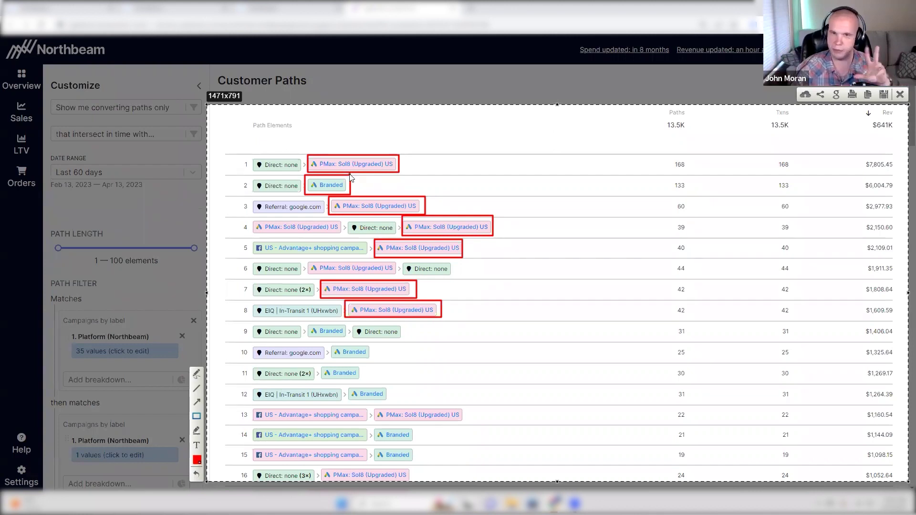
- Box the Advantage+ shopping campaign elements in rows 5 and 13–15
drag(240, 240, 310, 257)
drag(368, 263, 466, 258)
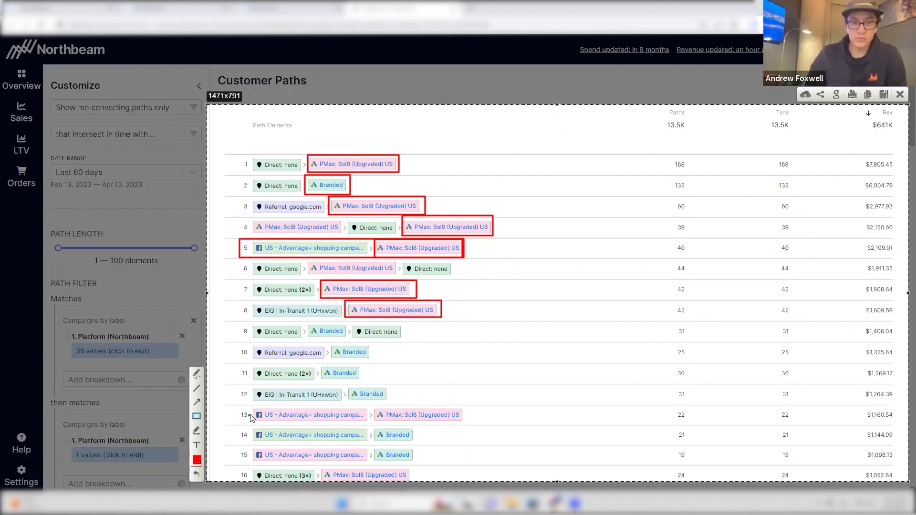
mouse_move(247, 407)
mouse_down()
mouse_move(369, 423)
mouse_move(403, 414)
mouse_move(465, 422)
mouse_up()
drag(243, 426, 418, 443)
mouse_move(248, 449)
mouse_down()
mouse_move(285, 461)
mouse_move(421, 464)
mouse_up()
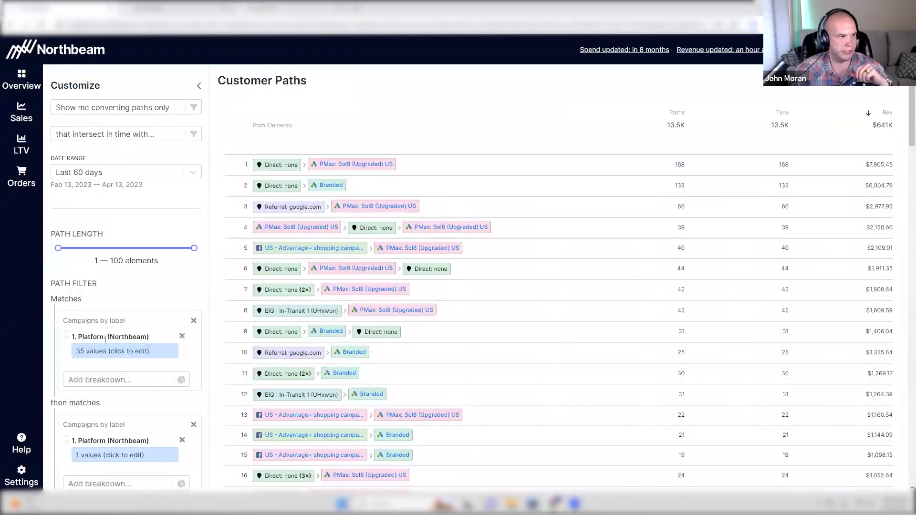
- Remove both Campaigns by label filters and rerun the report unfiltered
click(193, 320)
click(194, 320)
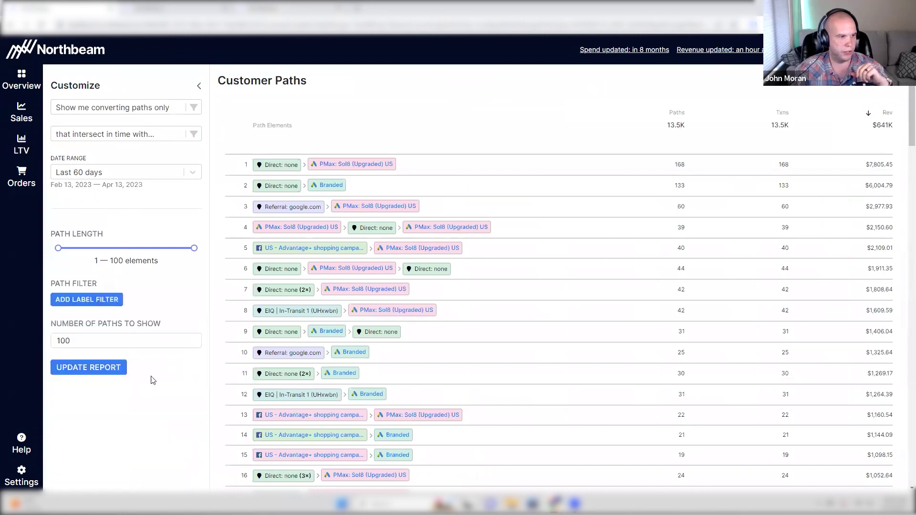
click(96, 371)
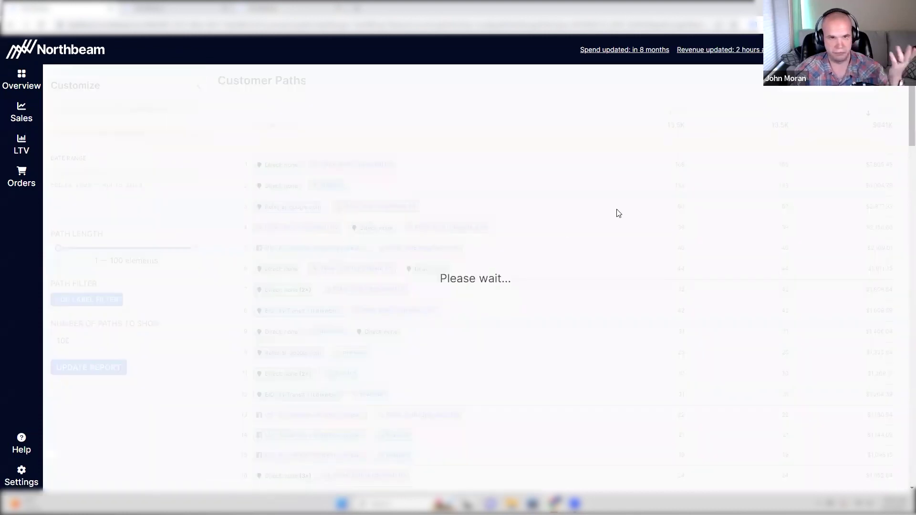
- Capture a screenshot of the top rows of the unfiltered Customer Paths report
mouse_move(723, 50)
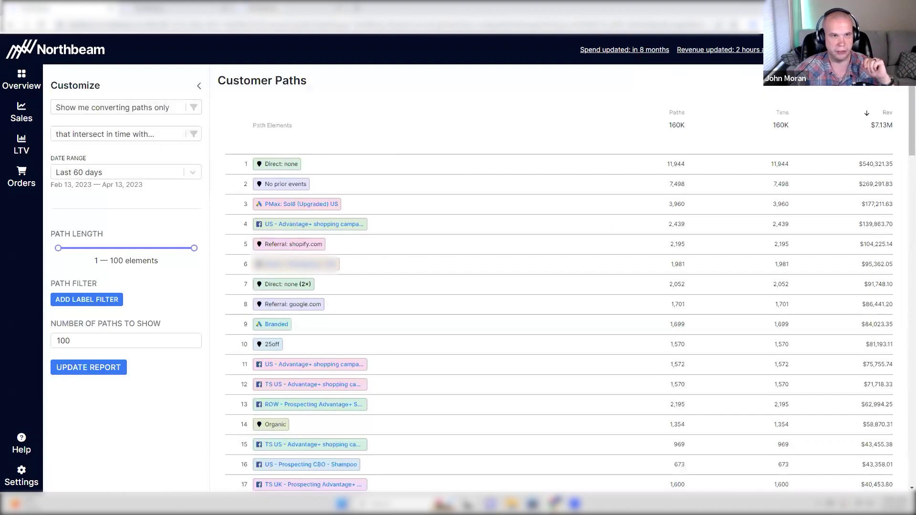
key(Print)
drag(210, 94, 915, 390)
- Draw a red box across rows 3 and 4 of the screenshot, from path through revenue
click(200, 324)
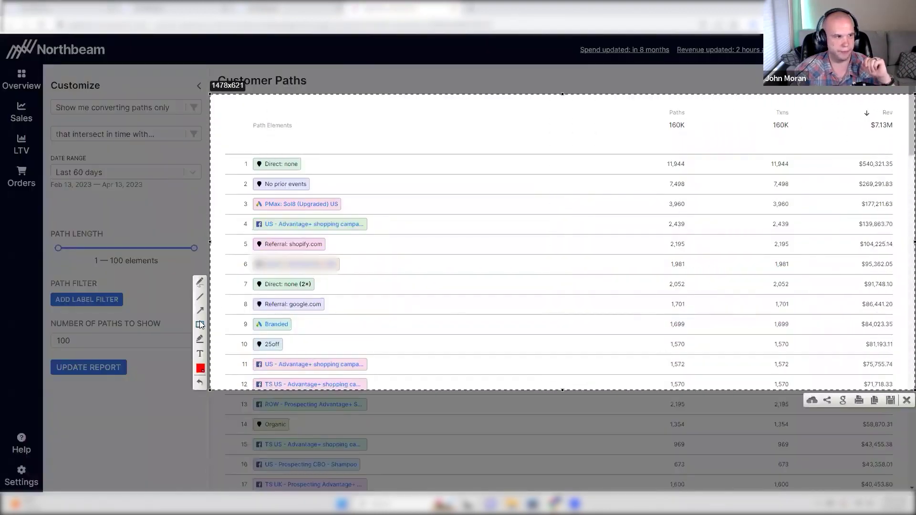
mouse_move(247, 196)
mouse_down()
mouse_move(589, 228)
mouse_move(897, 213)
mouse_move(414, 241)
mouse_move(247, 237)
mouse_up()
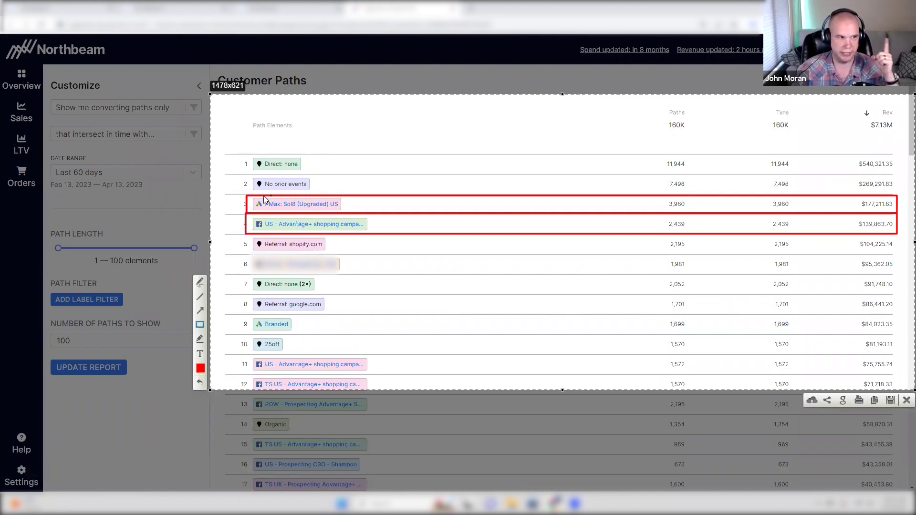
drag(222, 196, 904, 219)
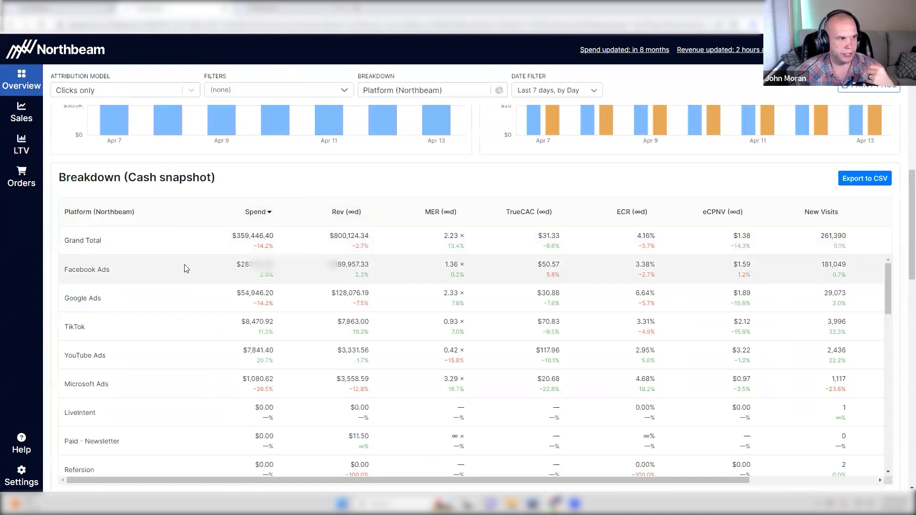
- Switch the attribution model to Clicks and views and highlight Facebook Ads' TrueCAC
click(139, 94)
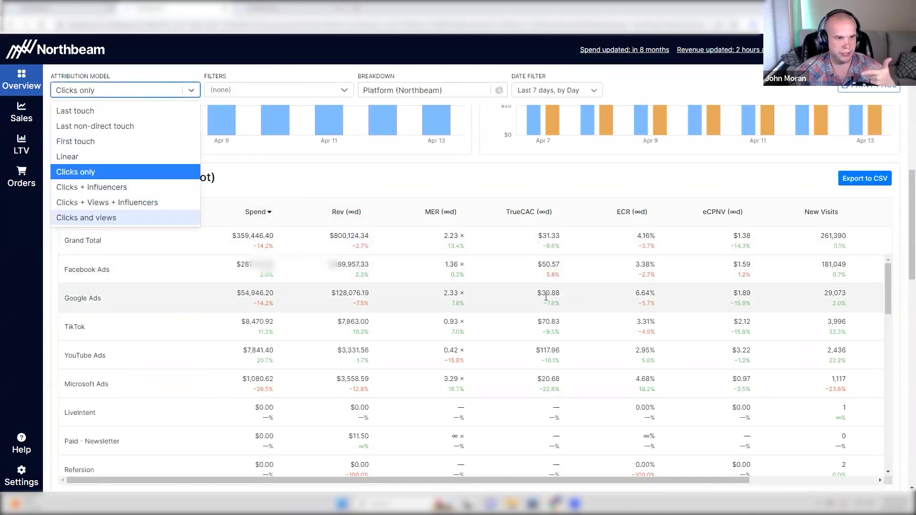
click(166, 216)
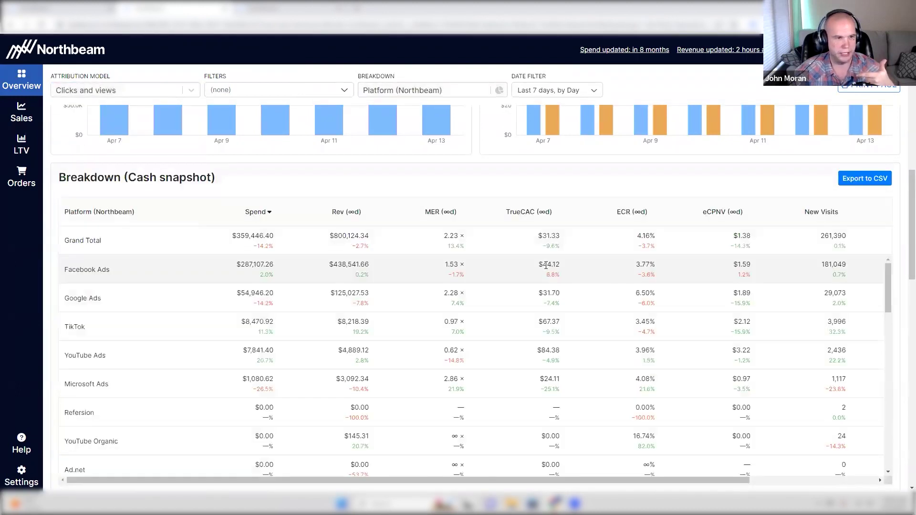
drag(544, 264, 559, 294)
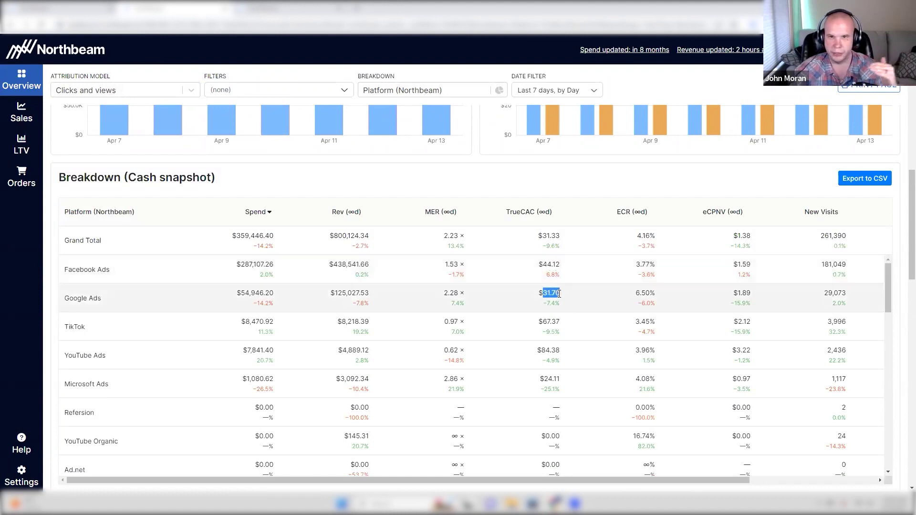